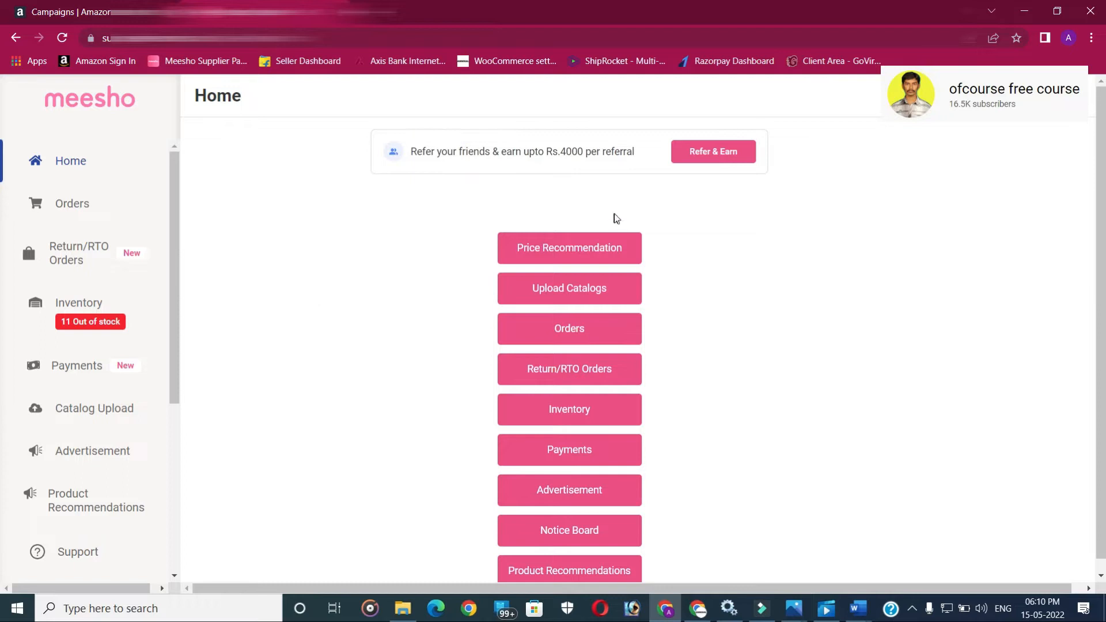
# Step: Start a single catalog upload and choose the category Musical toys in Kids & Toys by searching for "musical"
pyautogui.click(578, 293)
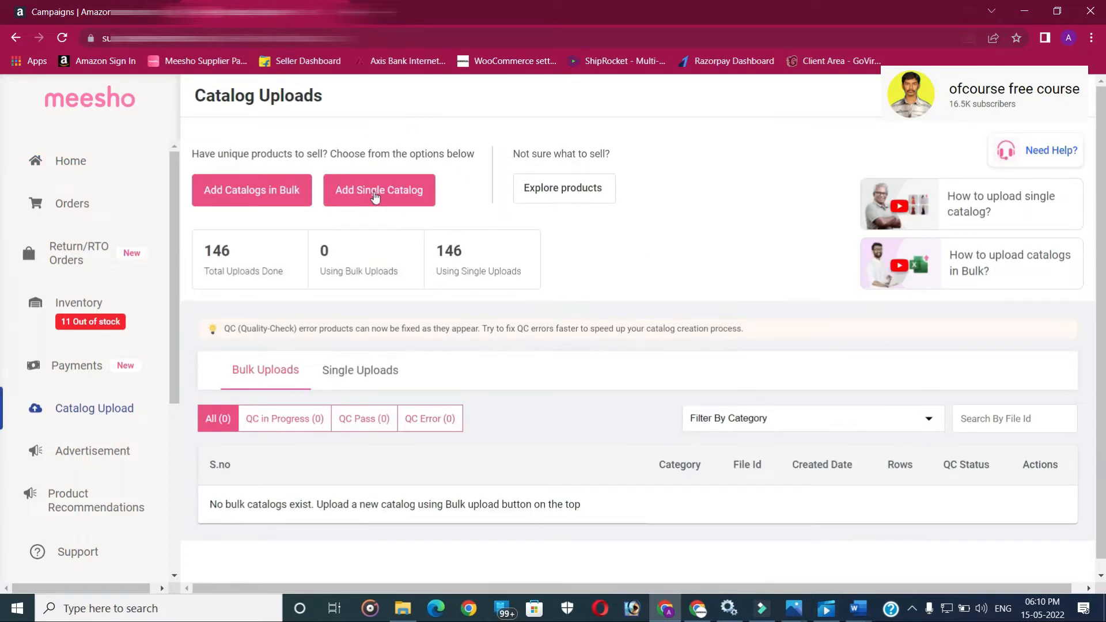
pyautogui.click(384, 196)
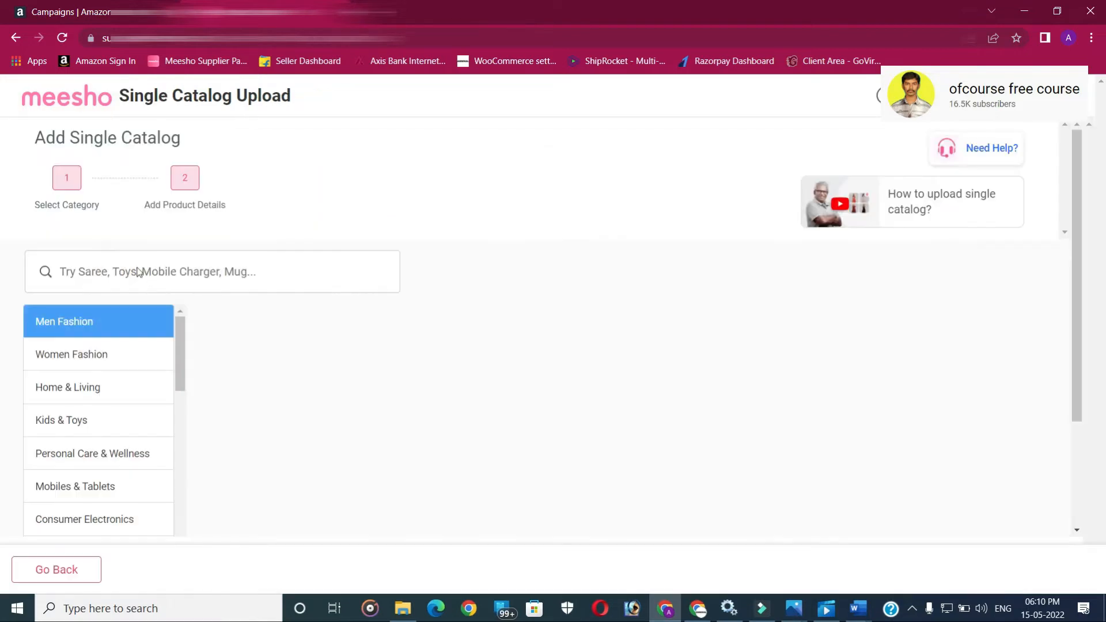
pyautogui.click(129, 265)
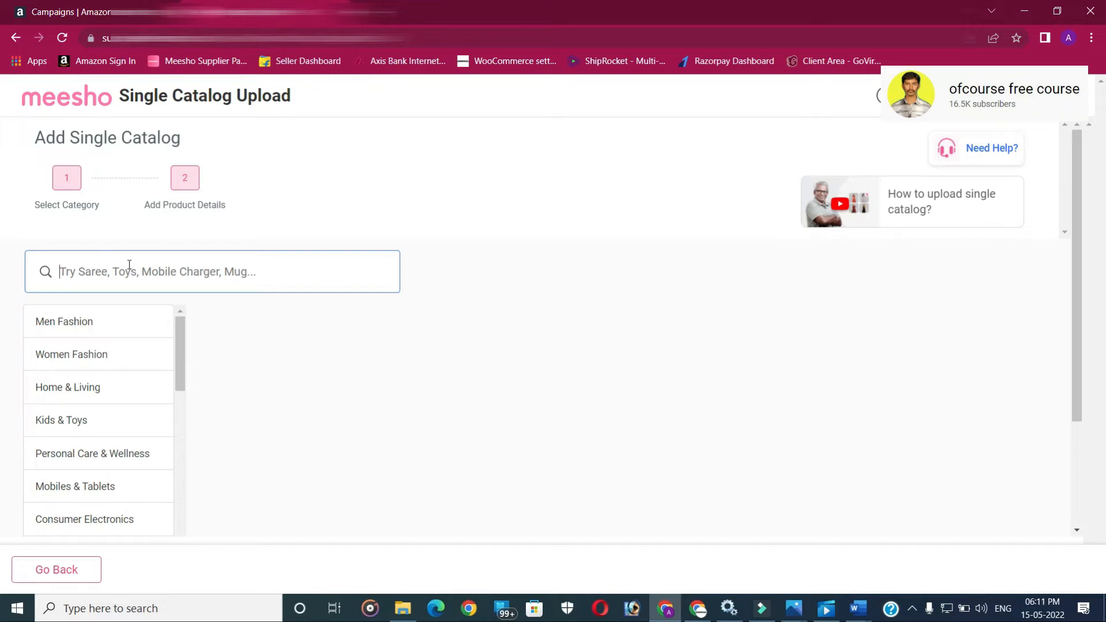
pyautogui.write('musical')
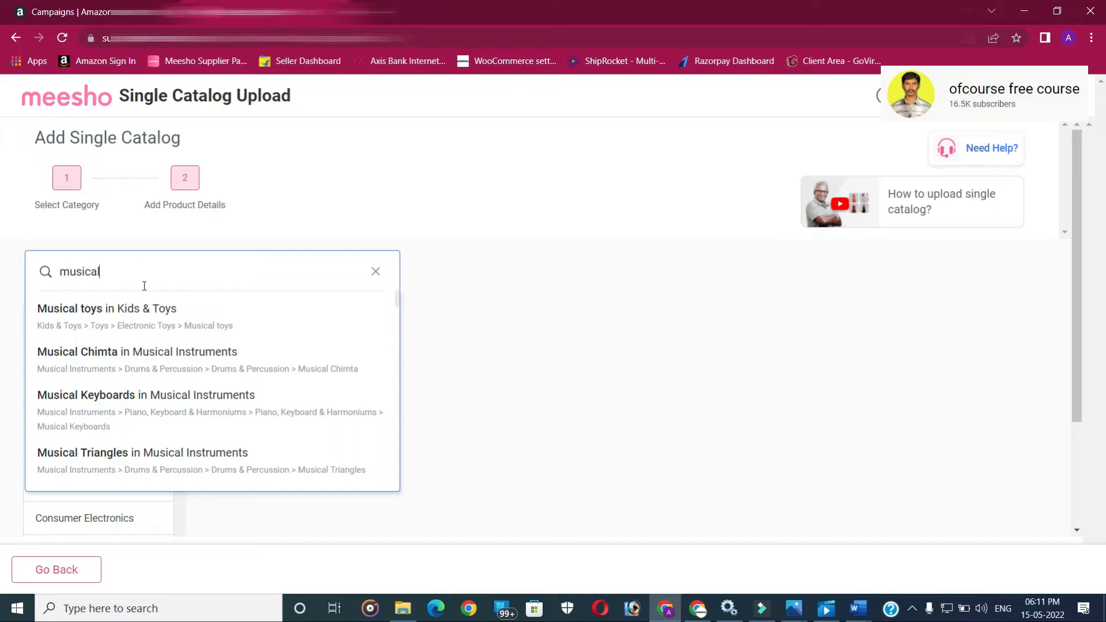
pyautogui.click(158, 313)
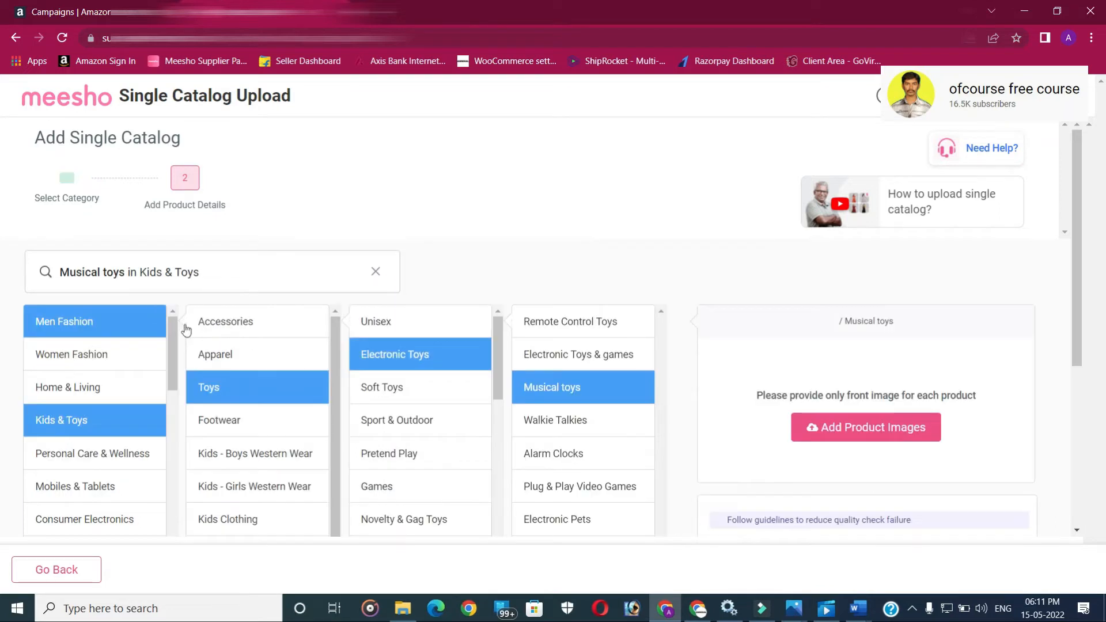
# Step: Add the pink toy phone's front image as the catalog's only product and review the full image guidelines
pyautogui.click(863, 433)
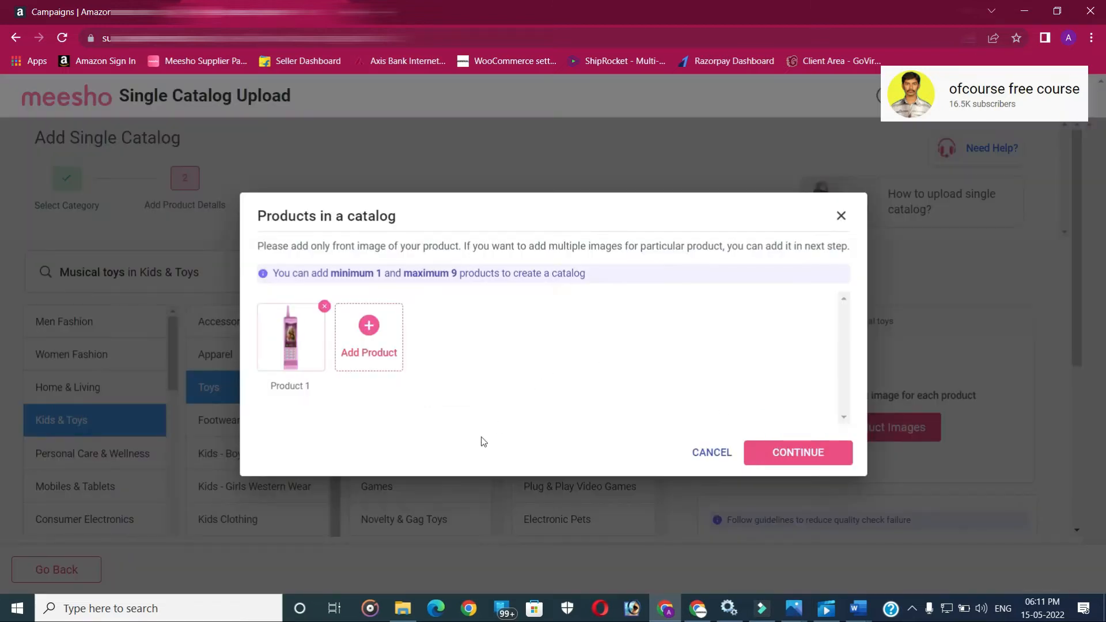
pyautogui.click(812, 460)
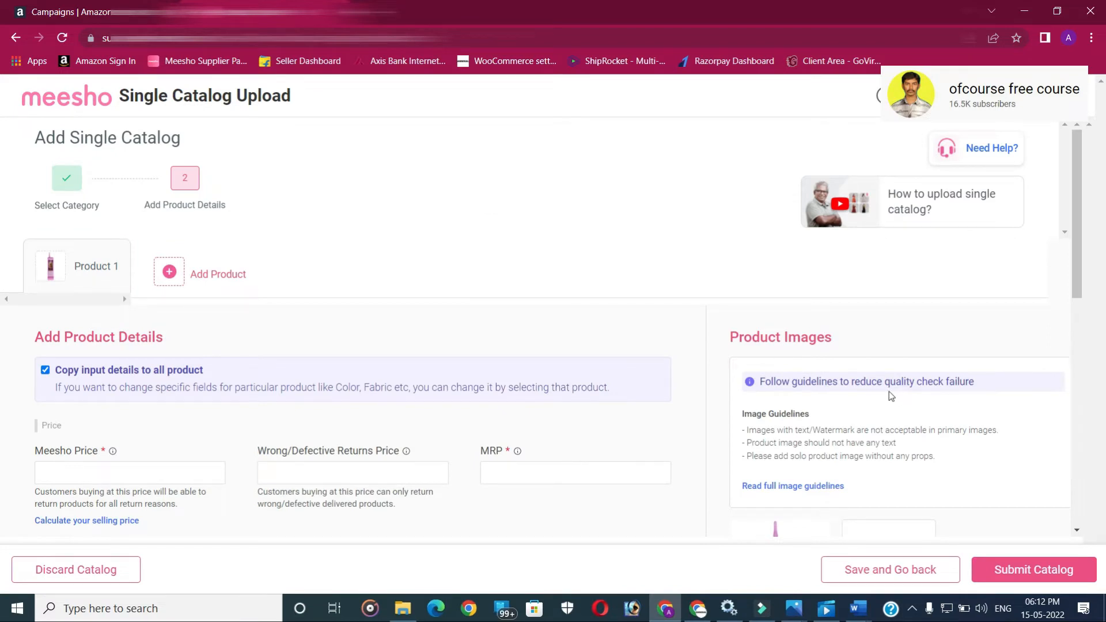
pyautogui.click(812, 488)
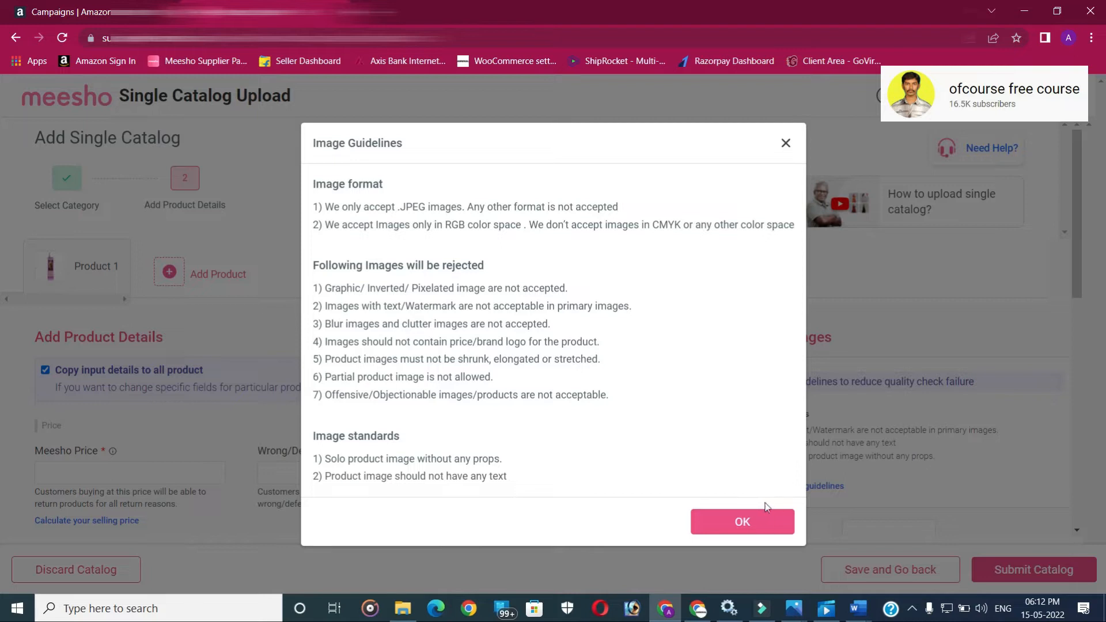
pyautogui.click(749, 521)
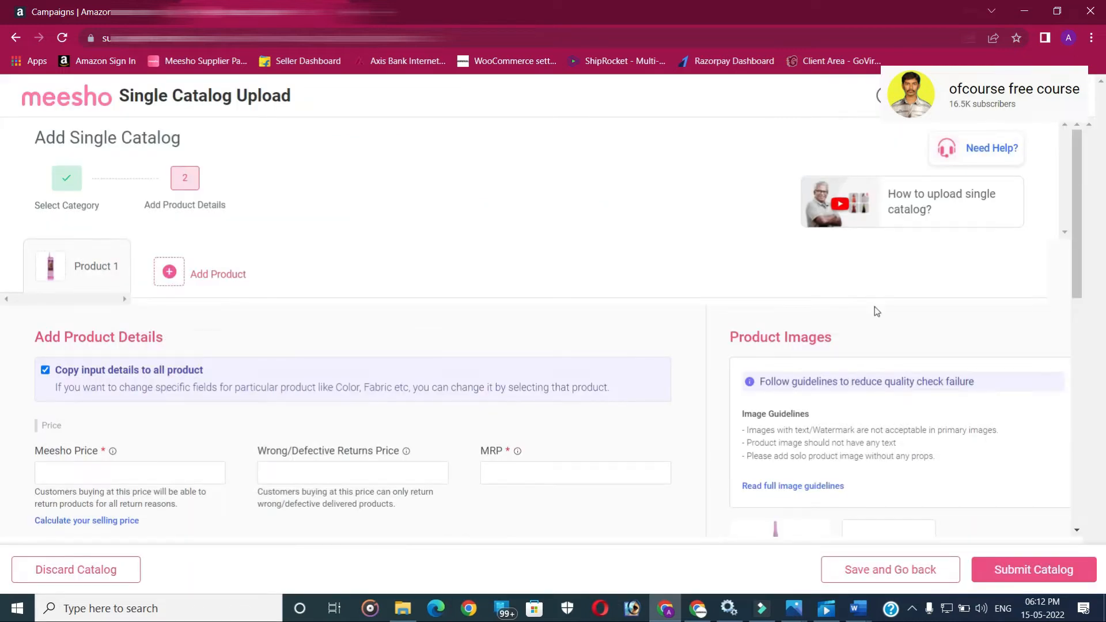
# Step: Add two more product images: the pink phone's back view and a photo of it held in a hand
pyautogui.scroll(-5, 874, 307)
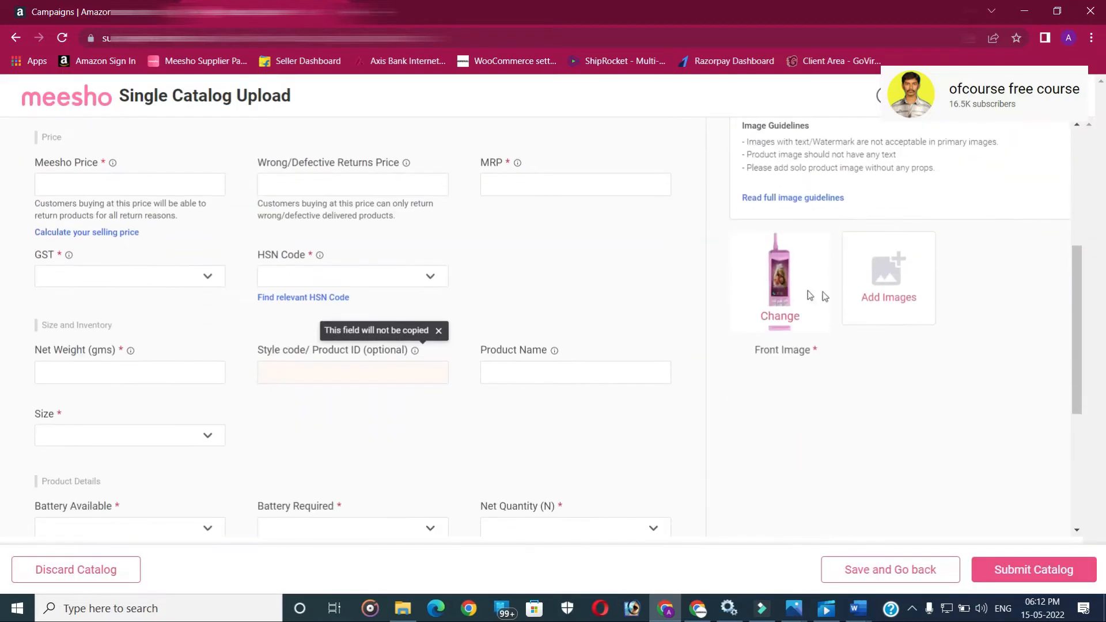
pyautogui.click(889, 279)
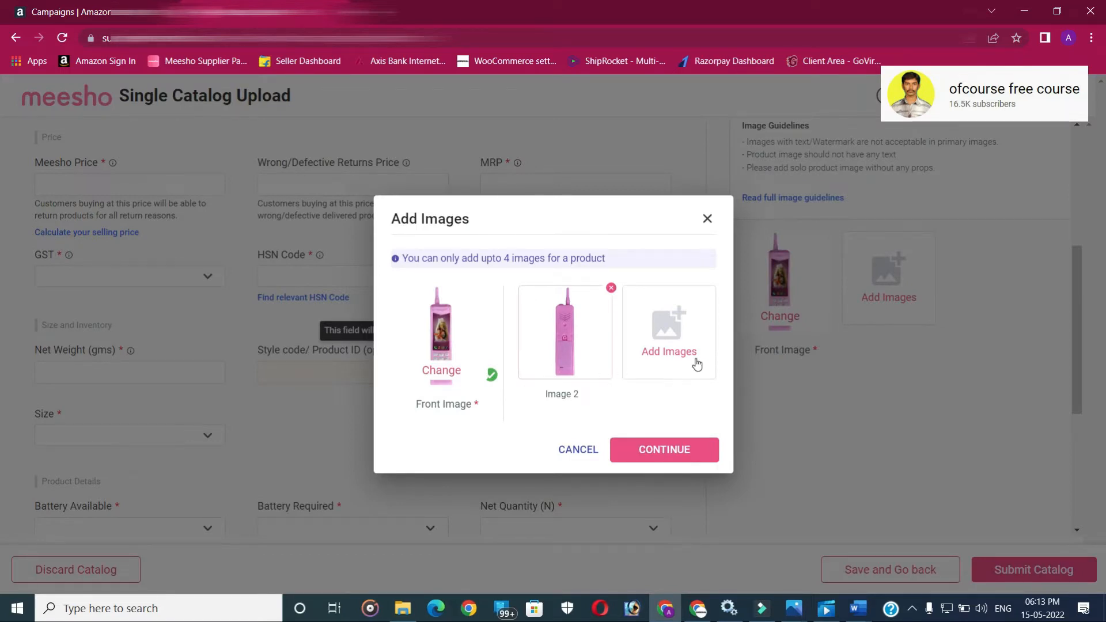
pyautogui.click(680, 348)
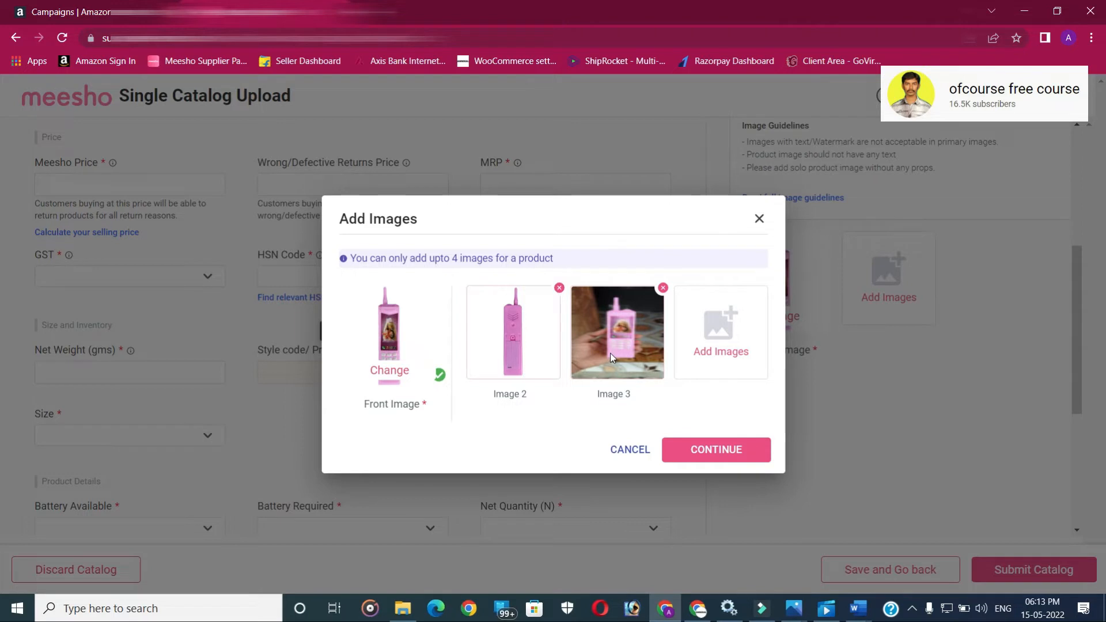
pyautogui.click(726, 455)
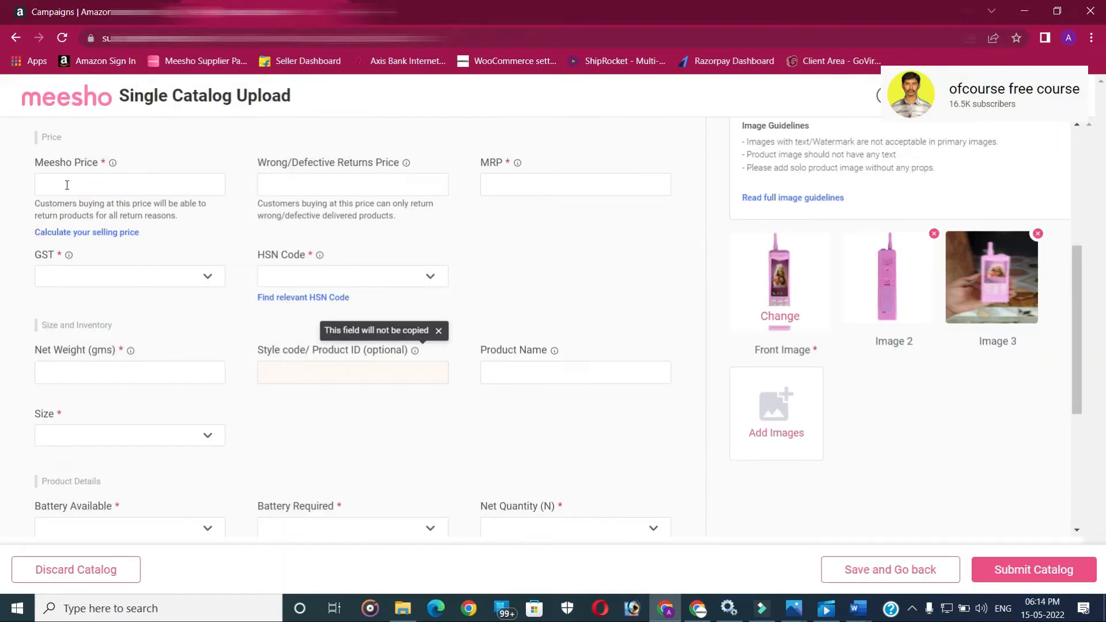
# Step: Use the price calculator to add a selling price of 100 with GST 5 to the product
pyautogui.click(109, 233)
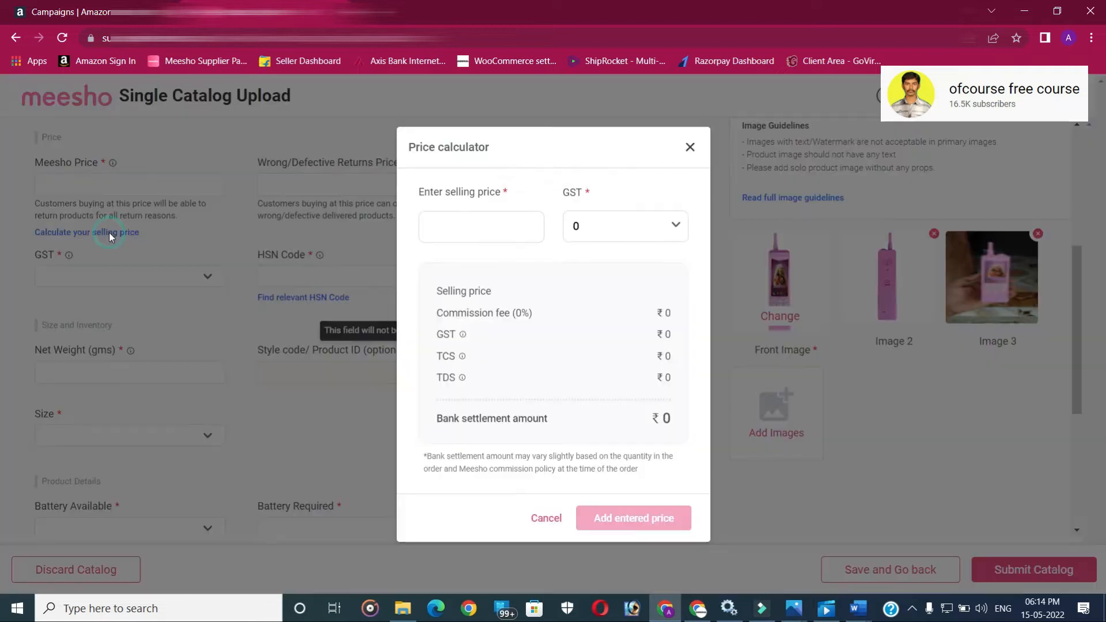
pyautogui.click(467, 225)
pyautogui.write('100')
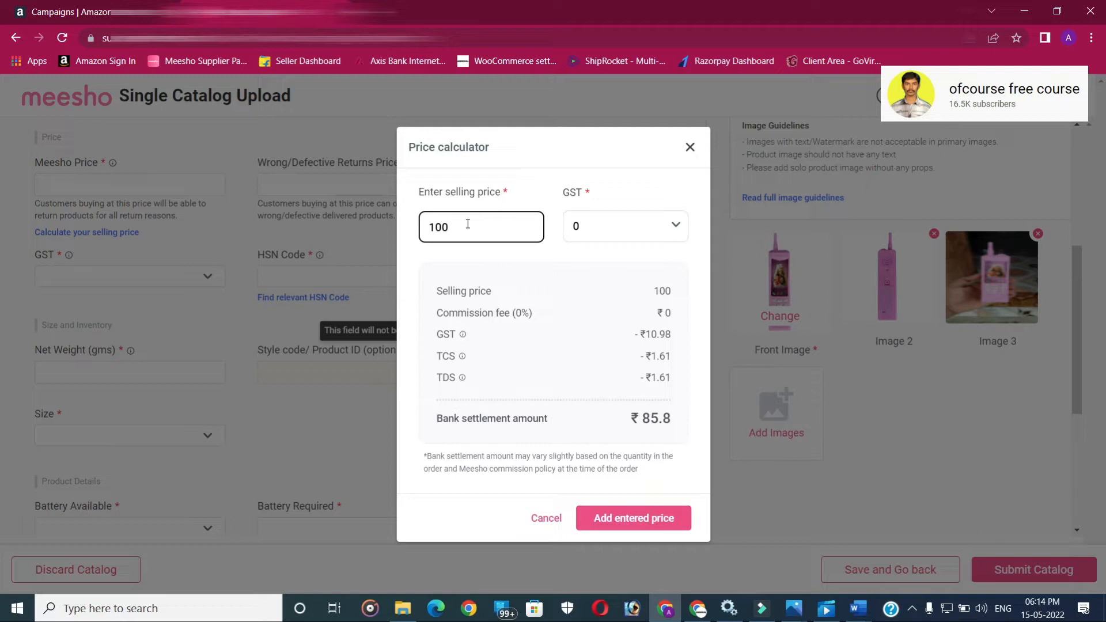
pyautogui.click(627, 223)
pyautogui.click(609, 305)
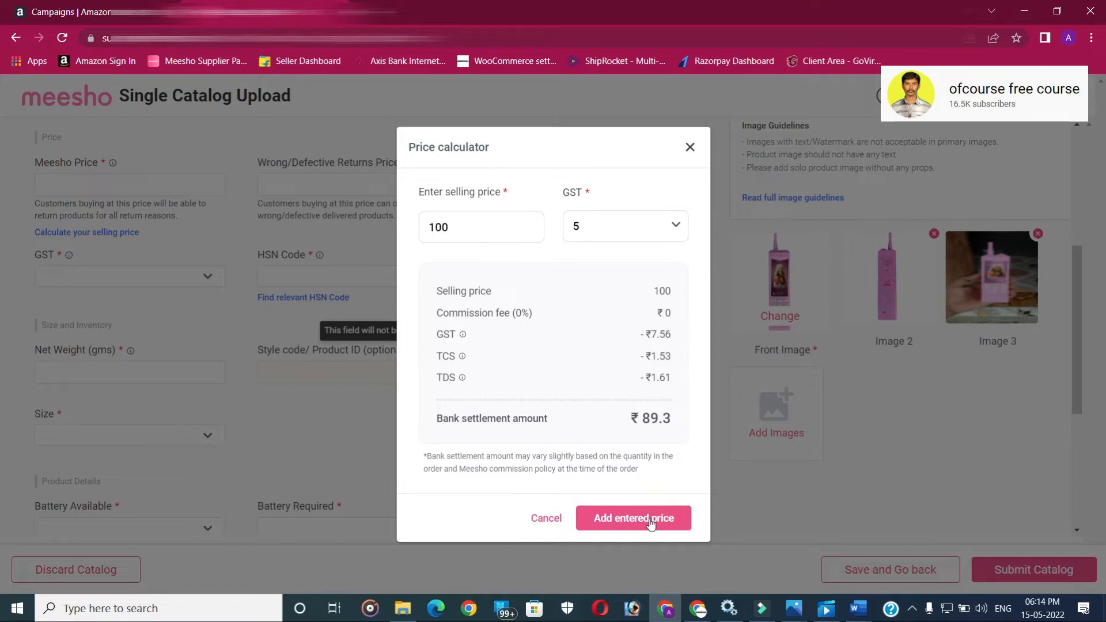
pyautogui.click(635, 525)
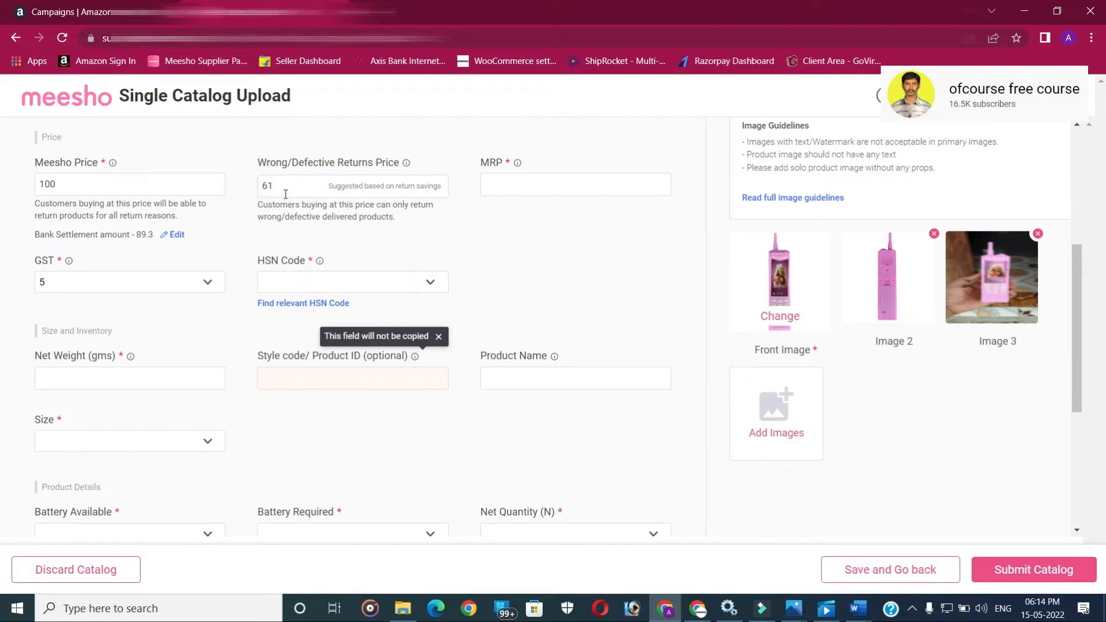
# Step: Set the product's MRP to 200 and its HSN code to 950300
pyautogui.click(509, 183)
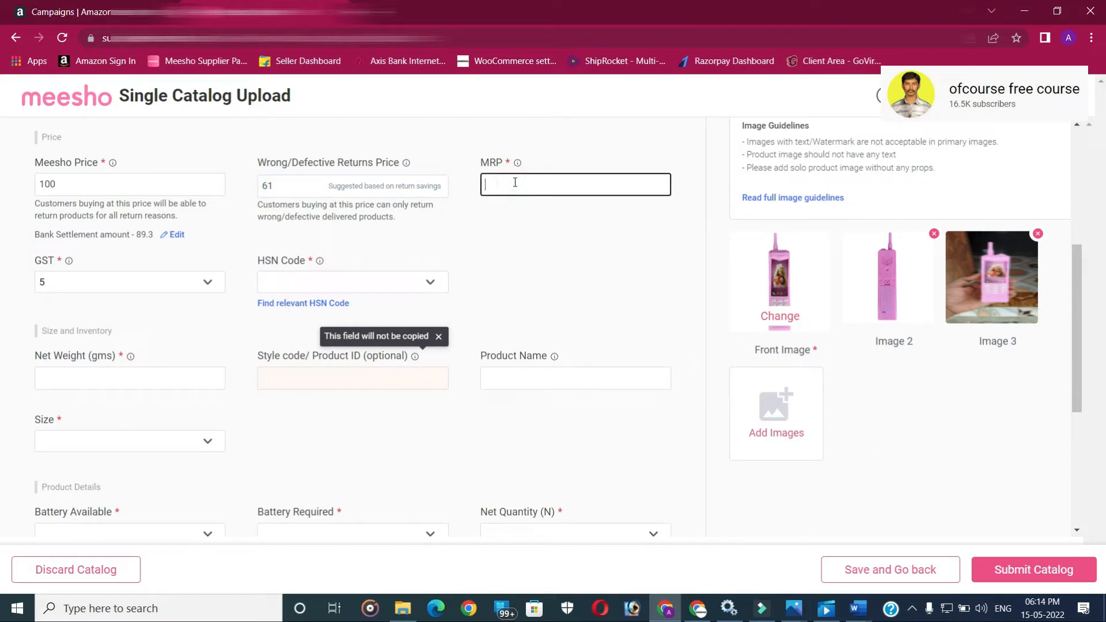
pyautogui.write('200')
pyautogui.click(557, 258)
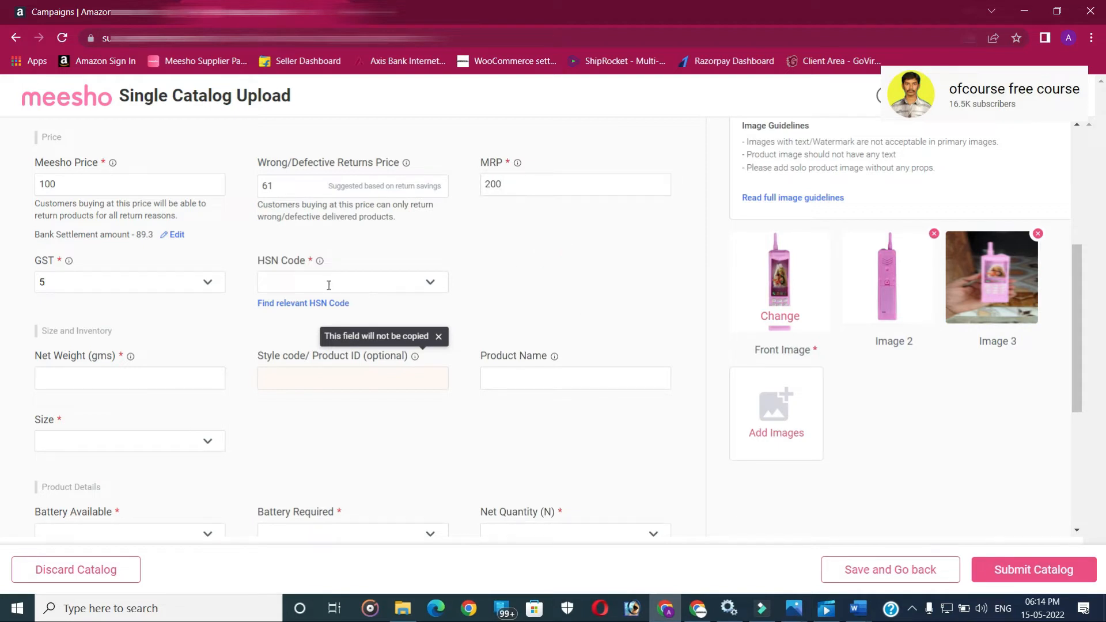
pyautogui.click(433, 282)
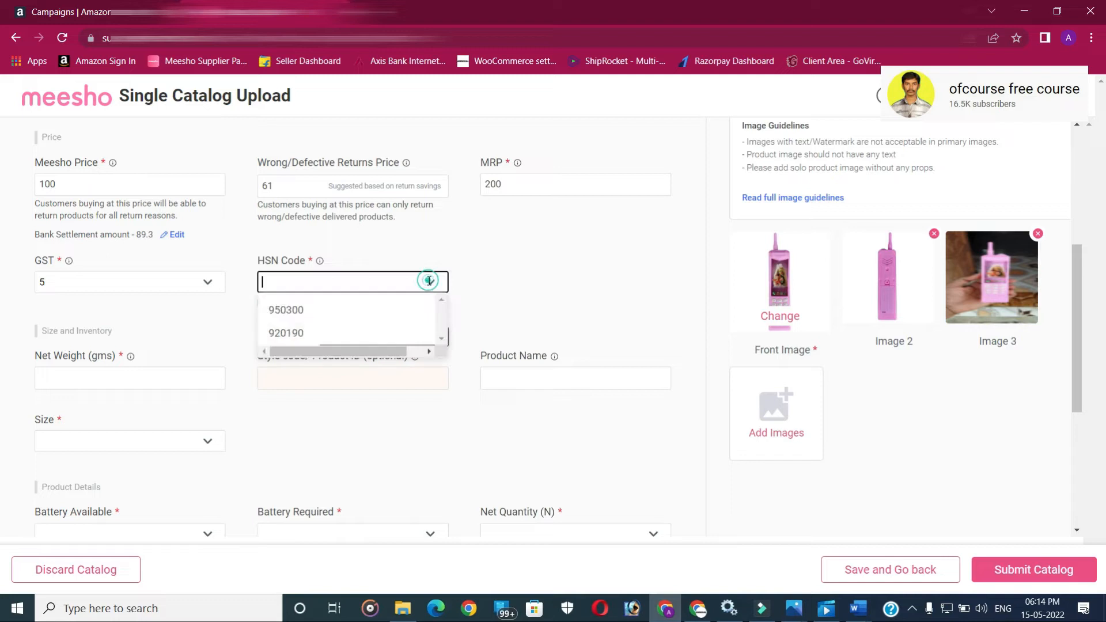
pyautogui.click(296, 310)
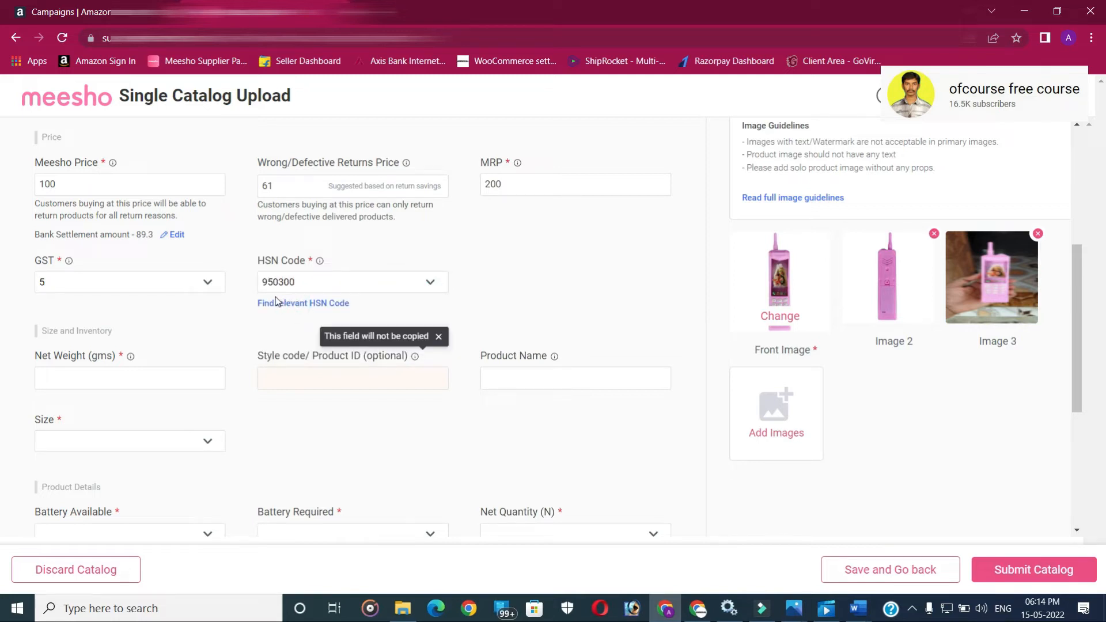
# Step: Set the net weight to 100 g and copy the "phone Musical Toy for Kids" title line from the Word document into the product name
pyautogui.click(77, 375)
pyautogui.write('100')
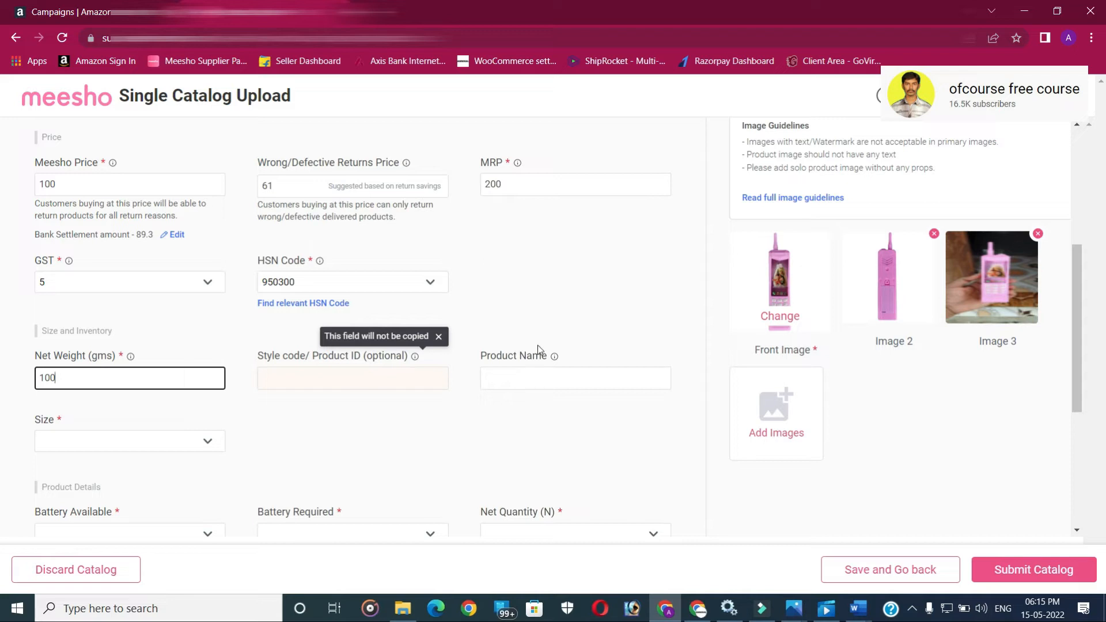
pyautogui.hotkey('alt', 'Tab')
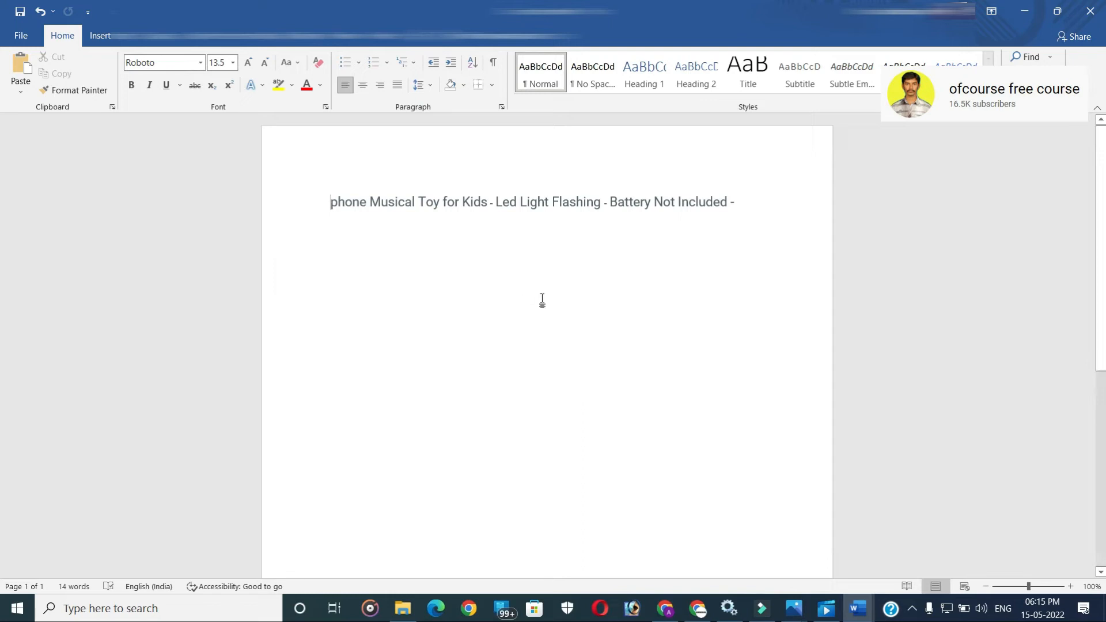
pyautogui.moveTo(326, 202); pyautogui.dragTo(795, 214)
pyautogui.hotkey('ctrl', 'c')
pyautogui.hotkey('alt', 'Tab')
pyautogui.click(527, 379)
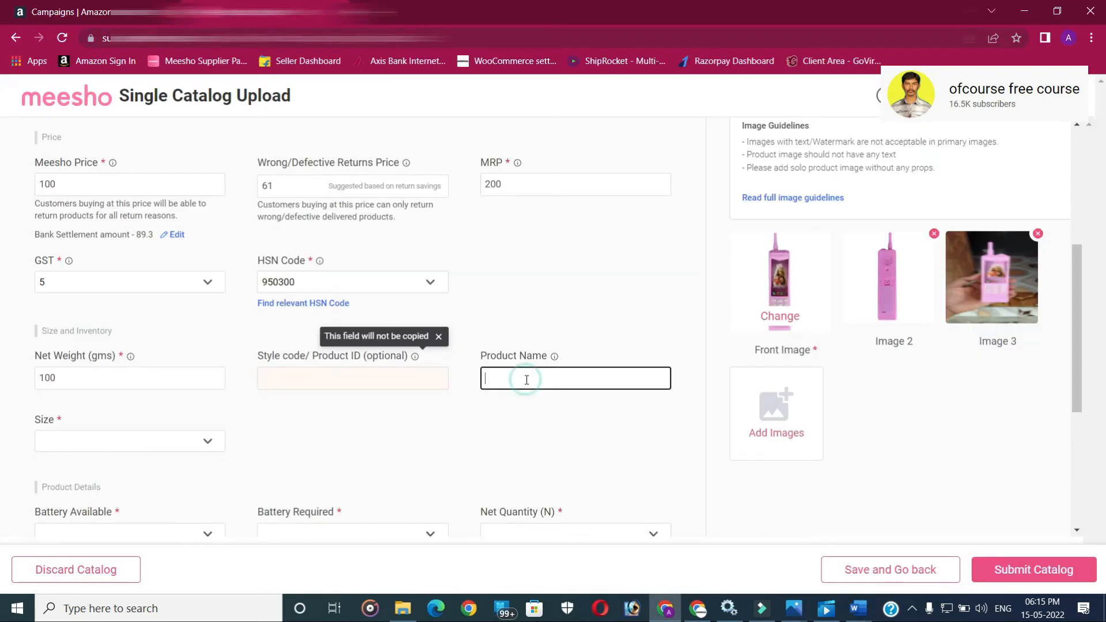
pyautogui.hotkey('ctrl', 'v')
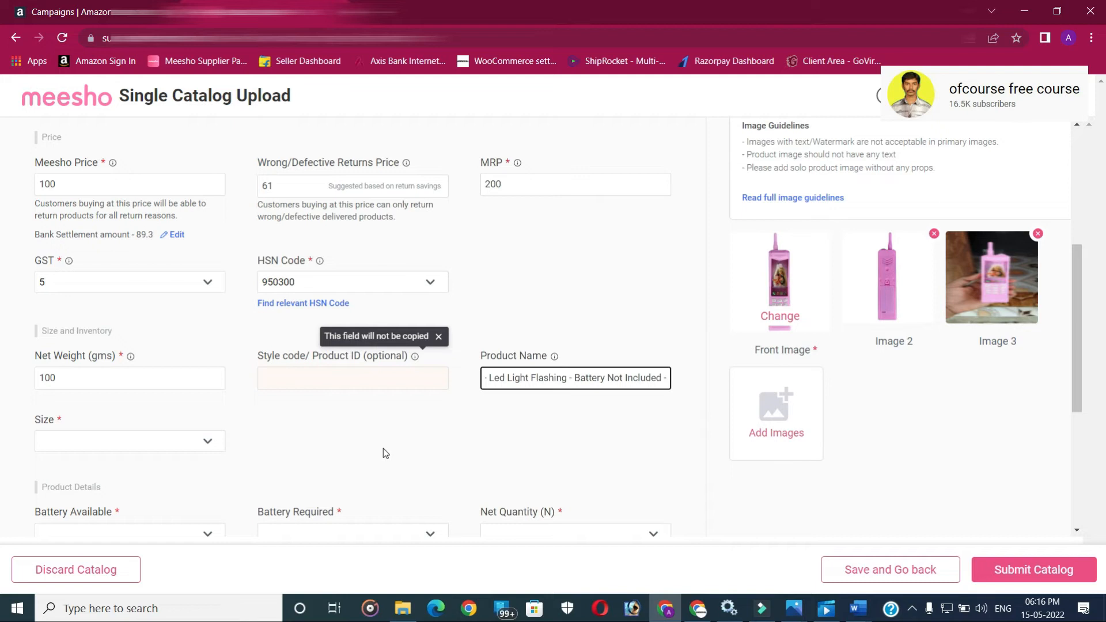
# Step: Select Free Size as the product's size and set its inventory to 20
pyautogui.click(193, 461)
pyautogui.click(192, 439)
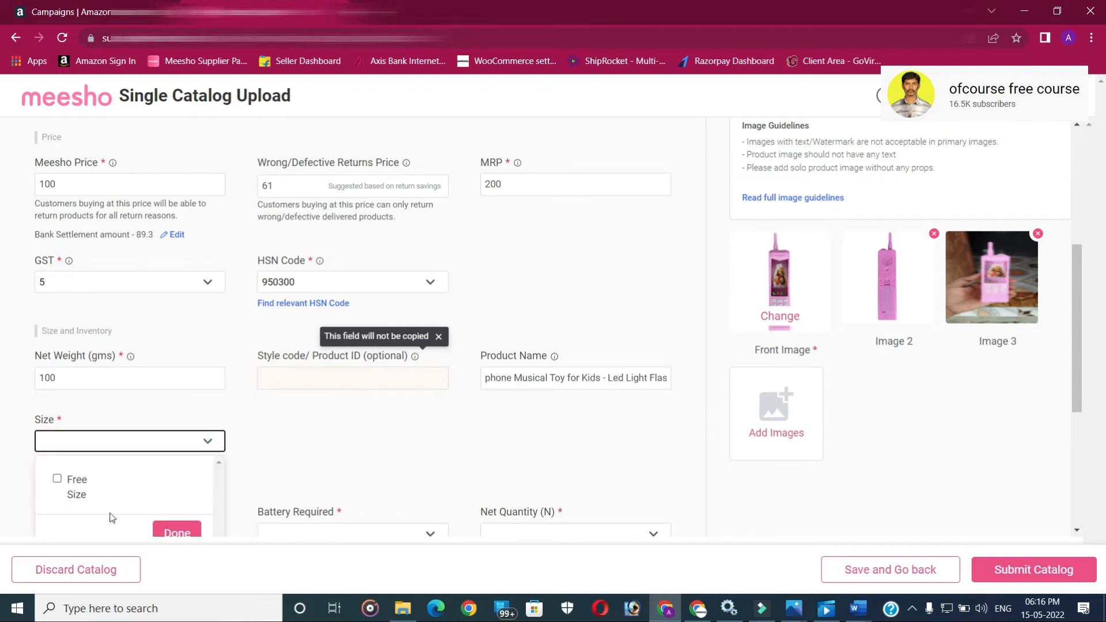
pyautogui.click(57, 478)
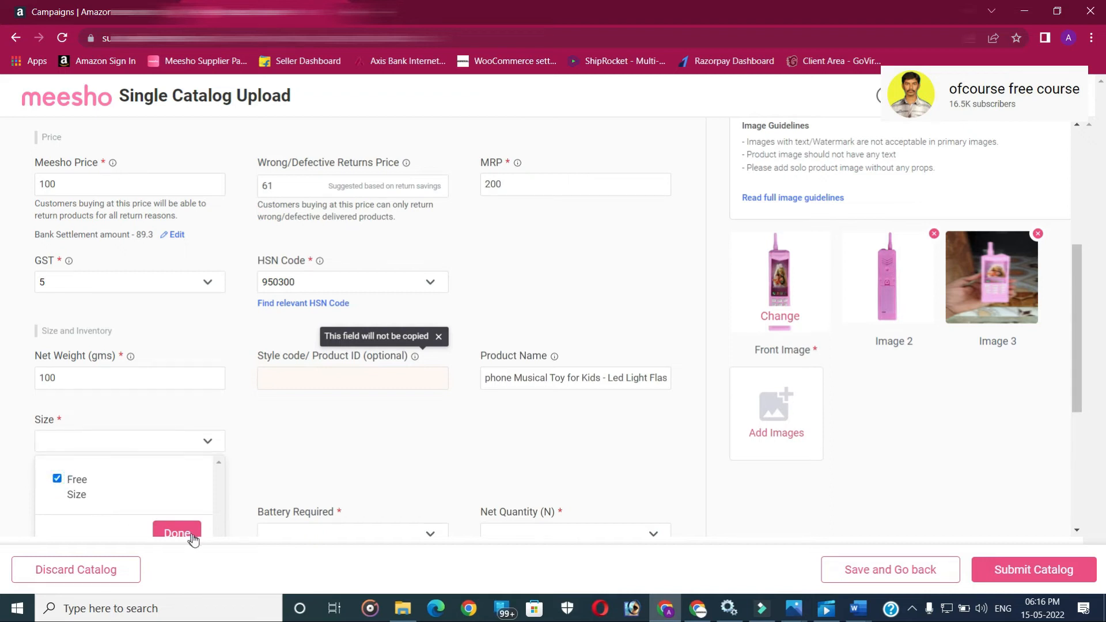
pyautogui.click(176, 533)
pyautogui.scroll(-2, 313, 403)
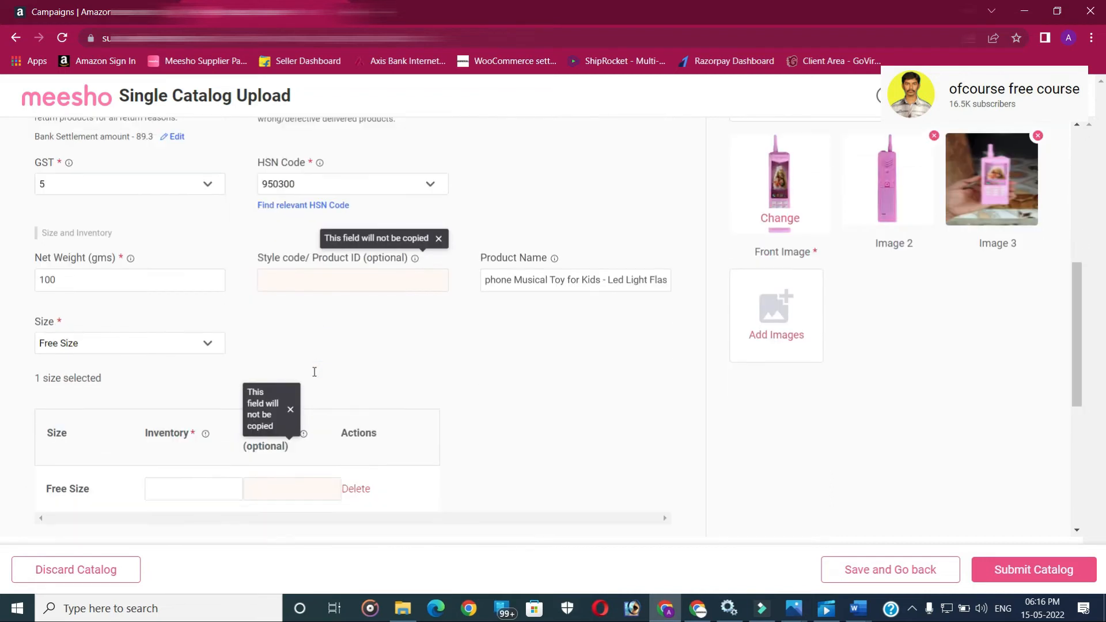
pyautogui.scroll(-5, 317, 369)
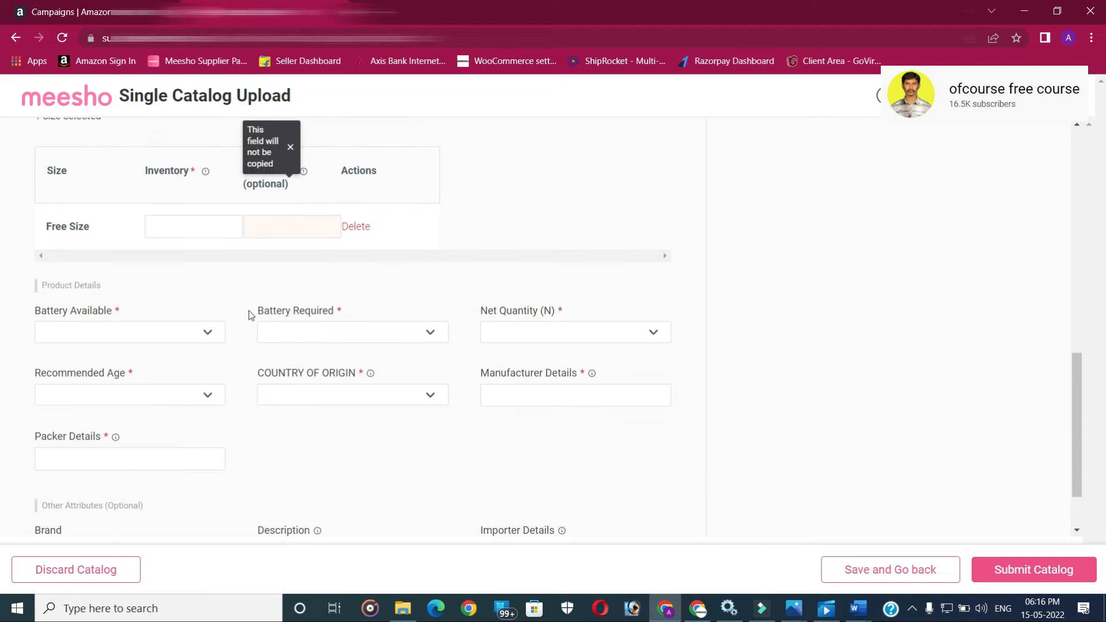
pyautogui.click(191, 226)
pyautogui.write('20')
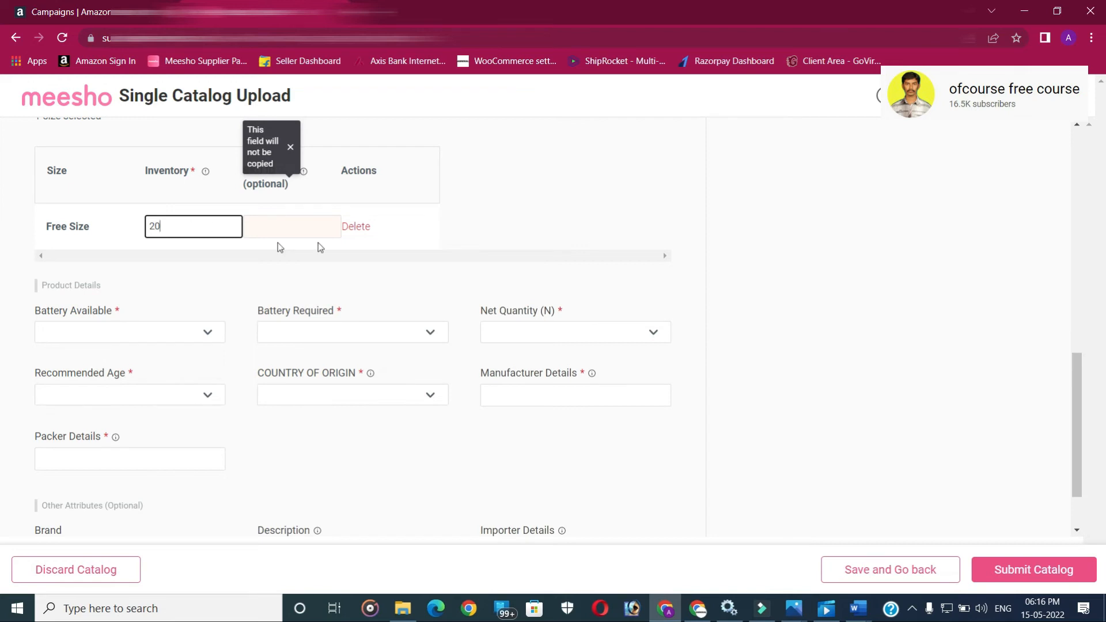
# Step: In the product details, set Battery Available to No and Battery Required to Yes
pyautogui.scroll(-1, 68, 266)
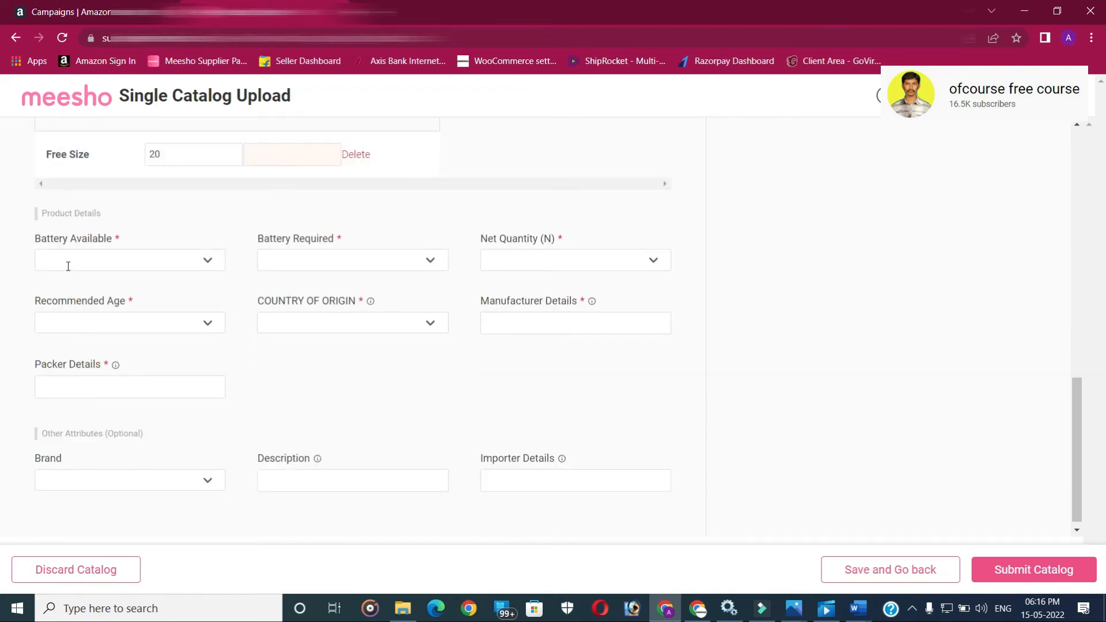
pyautogui.click(194, 262)
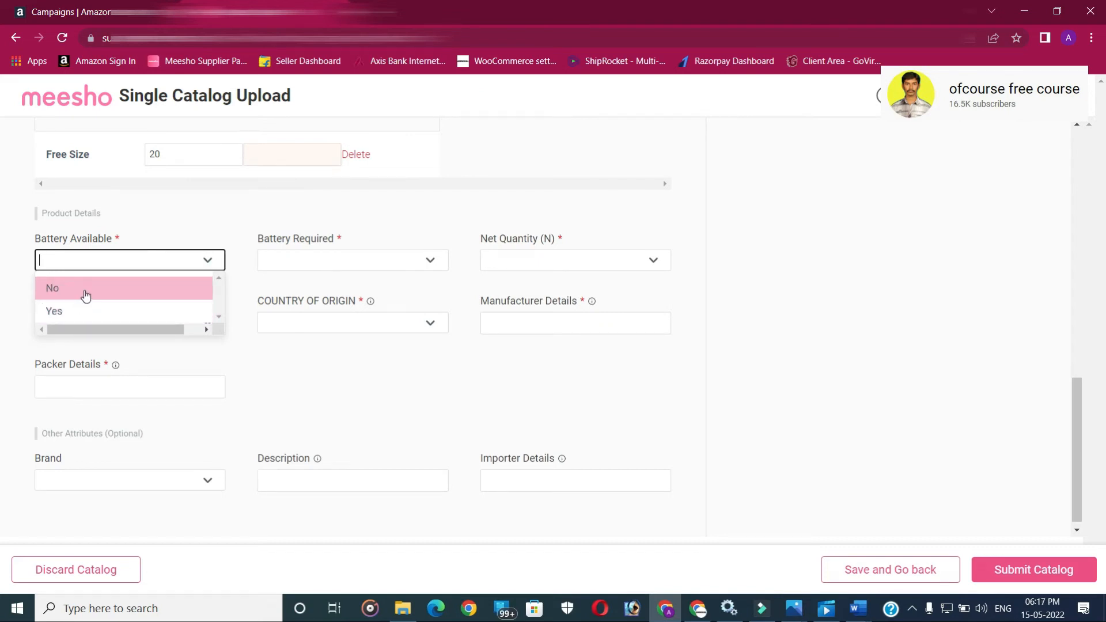
pyautogui.click(74, 294)
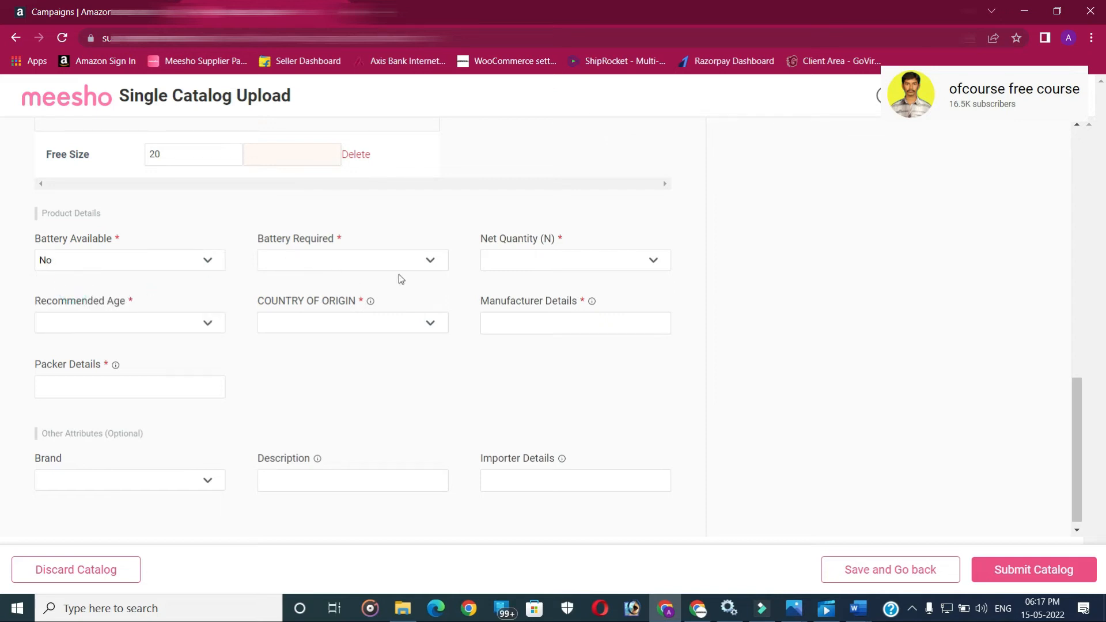
pyautogui.click(420, 264)
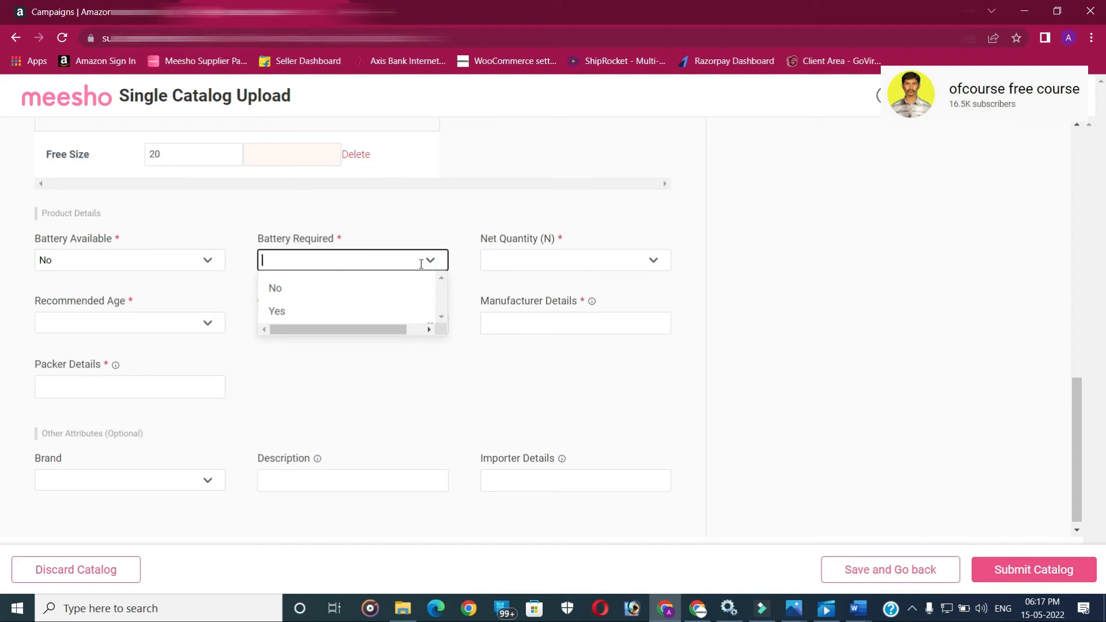
pyautogui.click(277, 312)
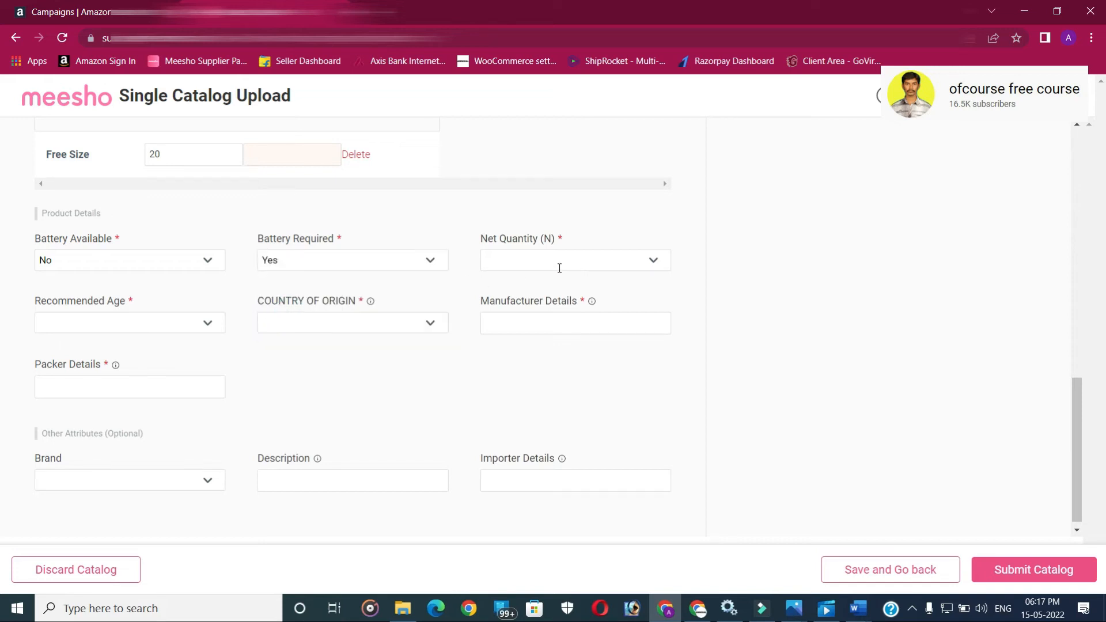
# Step: Set the net quantity to 1, the recommended age to 0-2 Years and the country of origin to India
pyautogui.click(540, 262)
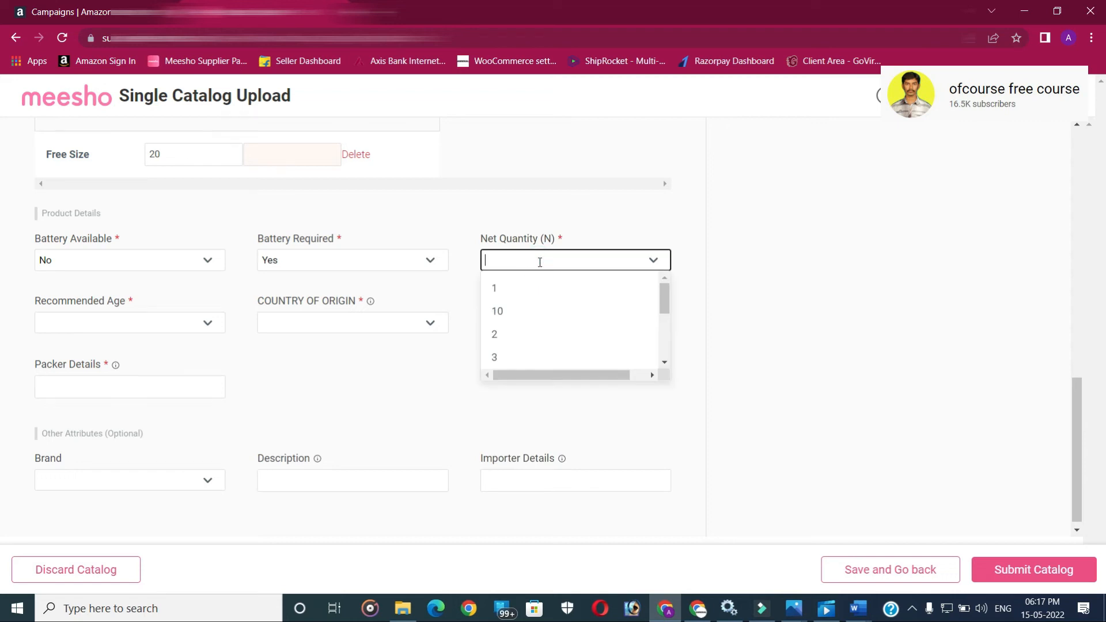
pyautogui.click(516, 288)
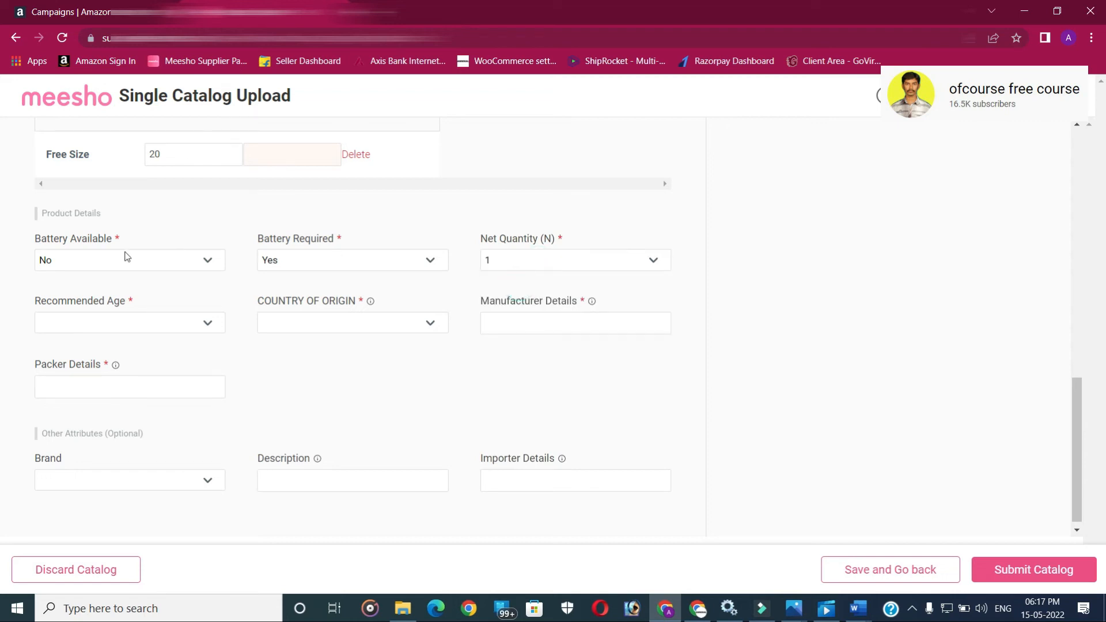
pyautogui.click(180, 324)
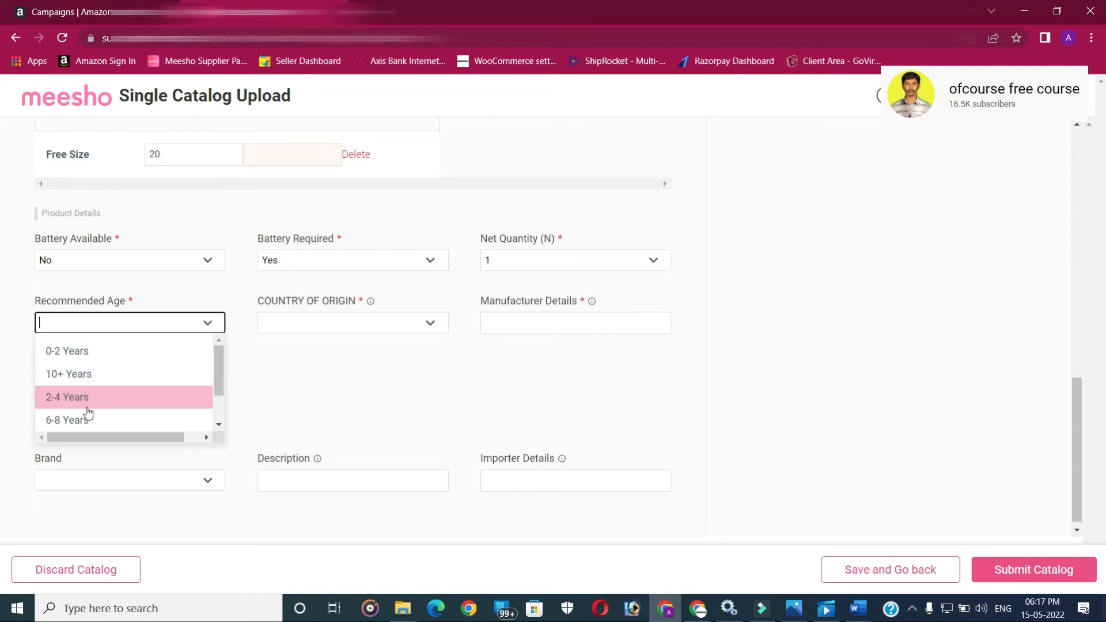
pyautogui.click(79, 352)
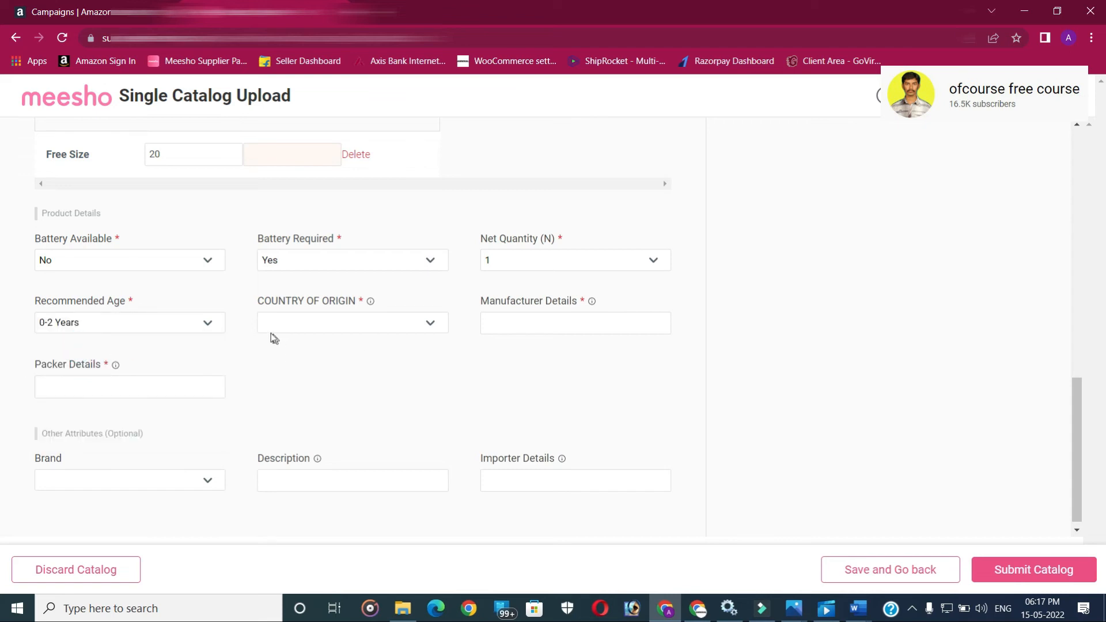
pyautogui.click(325, 324)
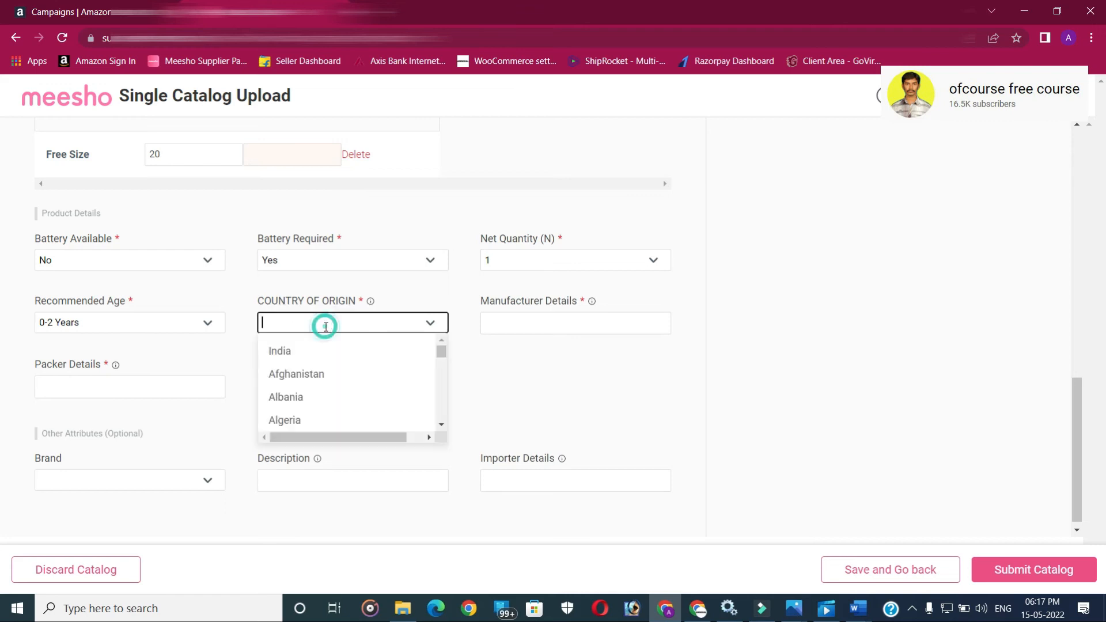
pyautogui.click(310, 350)
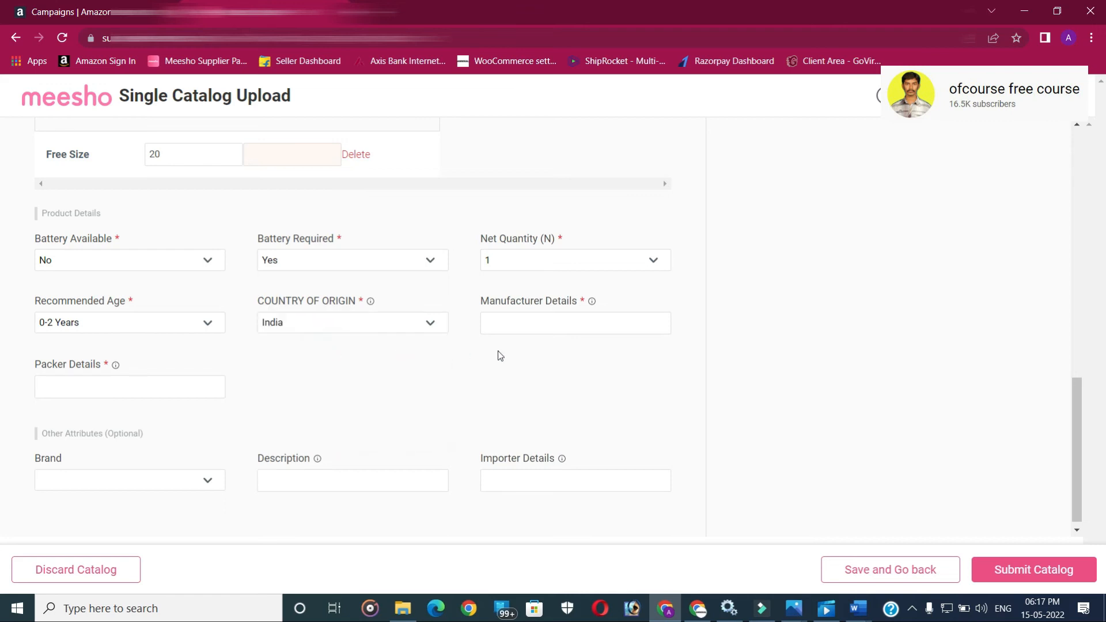
# Step: Enter the name for both the manufacturer and packer details, and give the product the description "2 AA Battery Required"
pyautogui.click(514, 319)
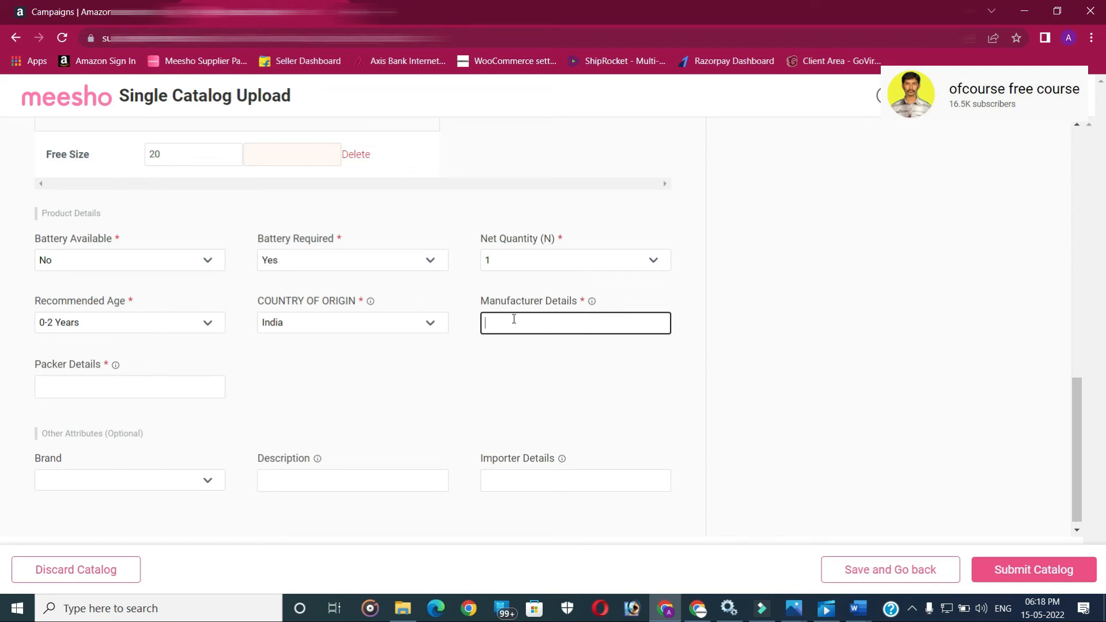
pyautogui.write('meharaj')
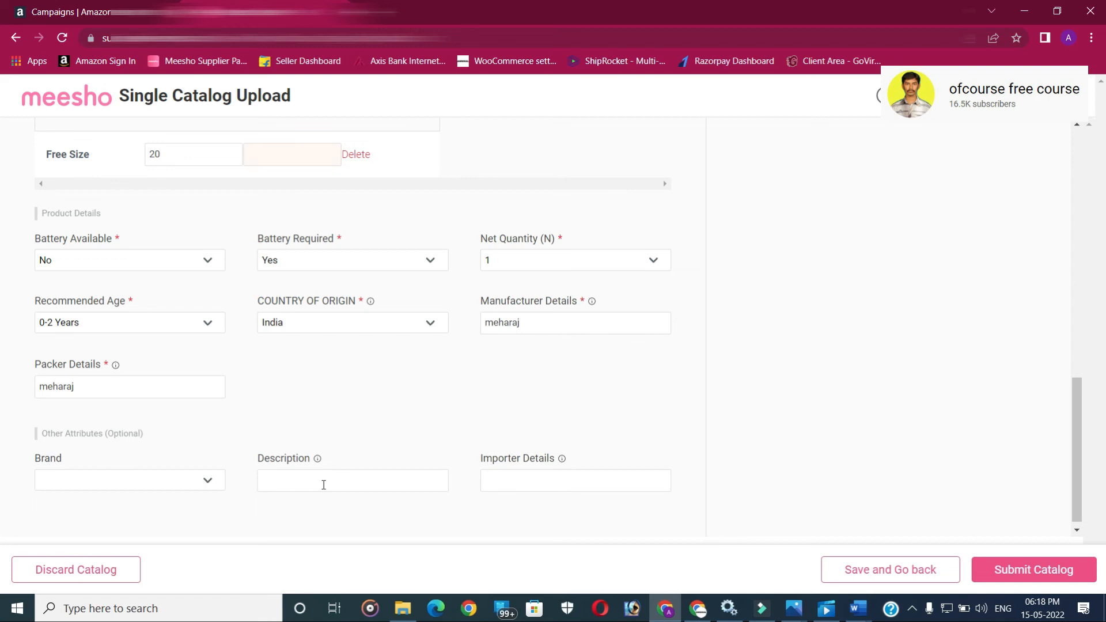
pyautogui.click(306, 483)
pyautogui.write('2 AA Battery Required')
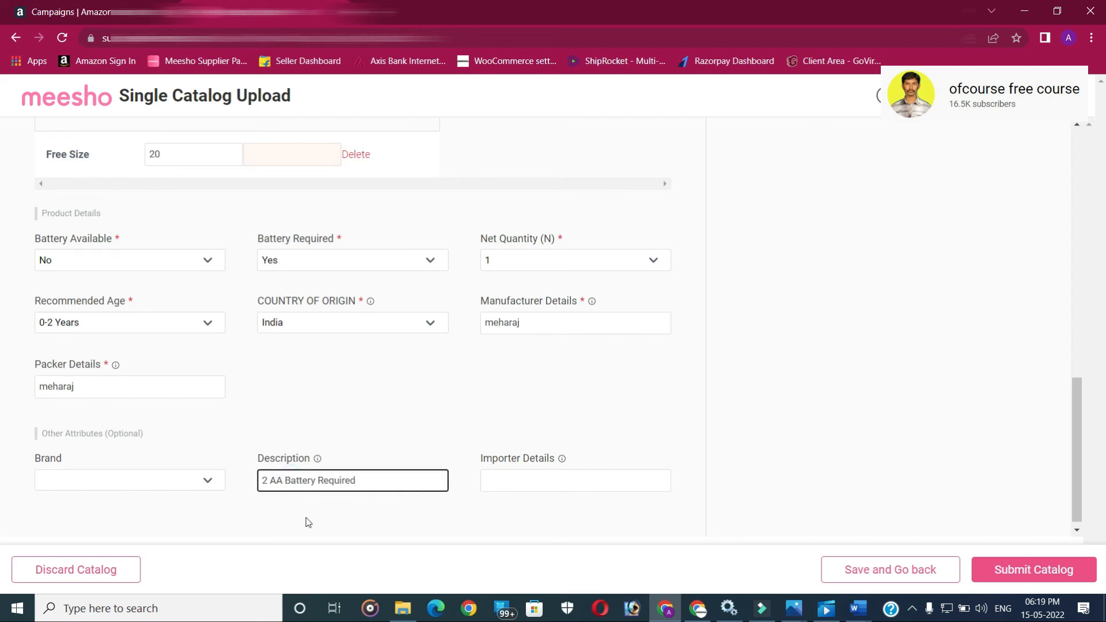